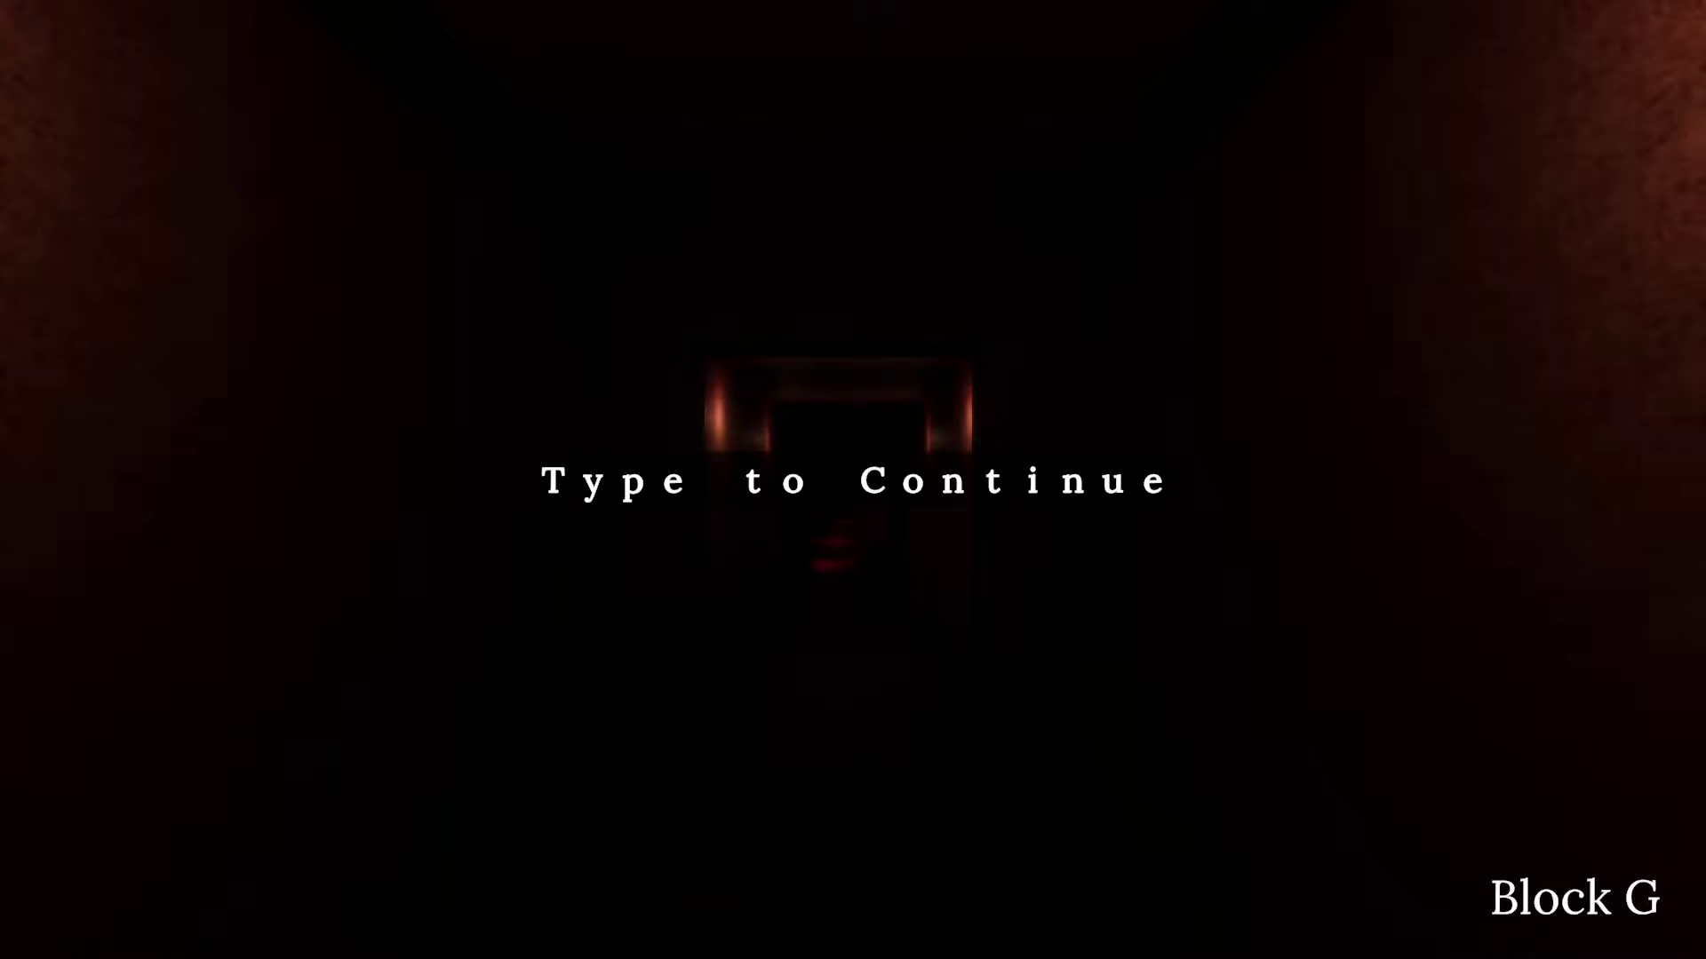
pyautogui.write('Type to C')
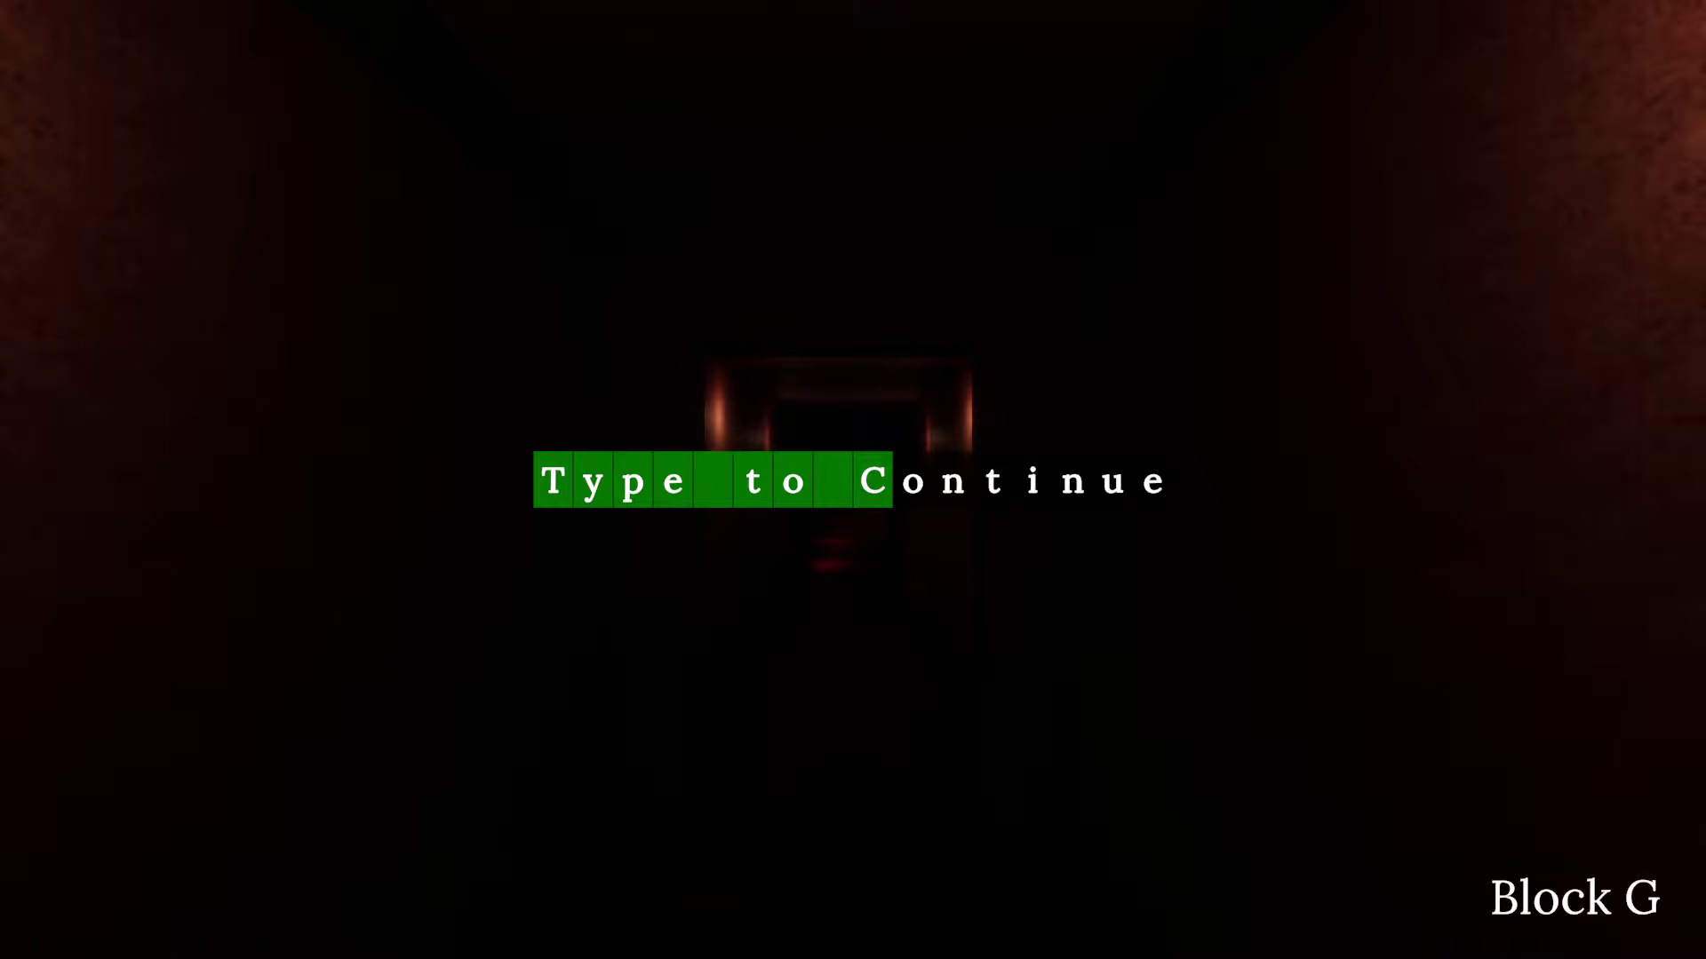
pyautogui.write('on')
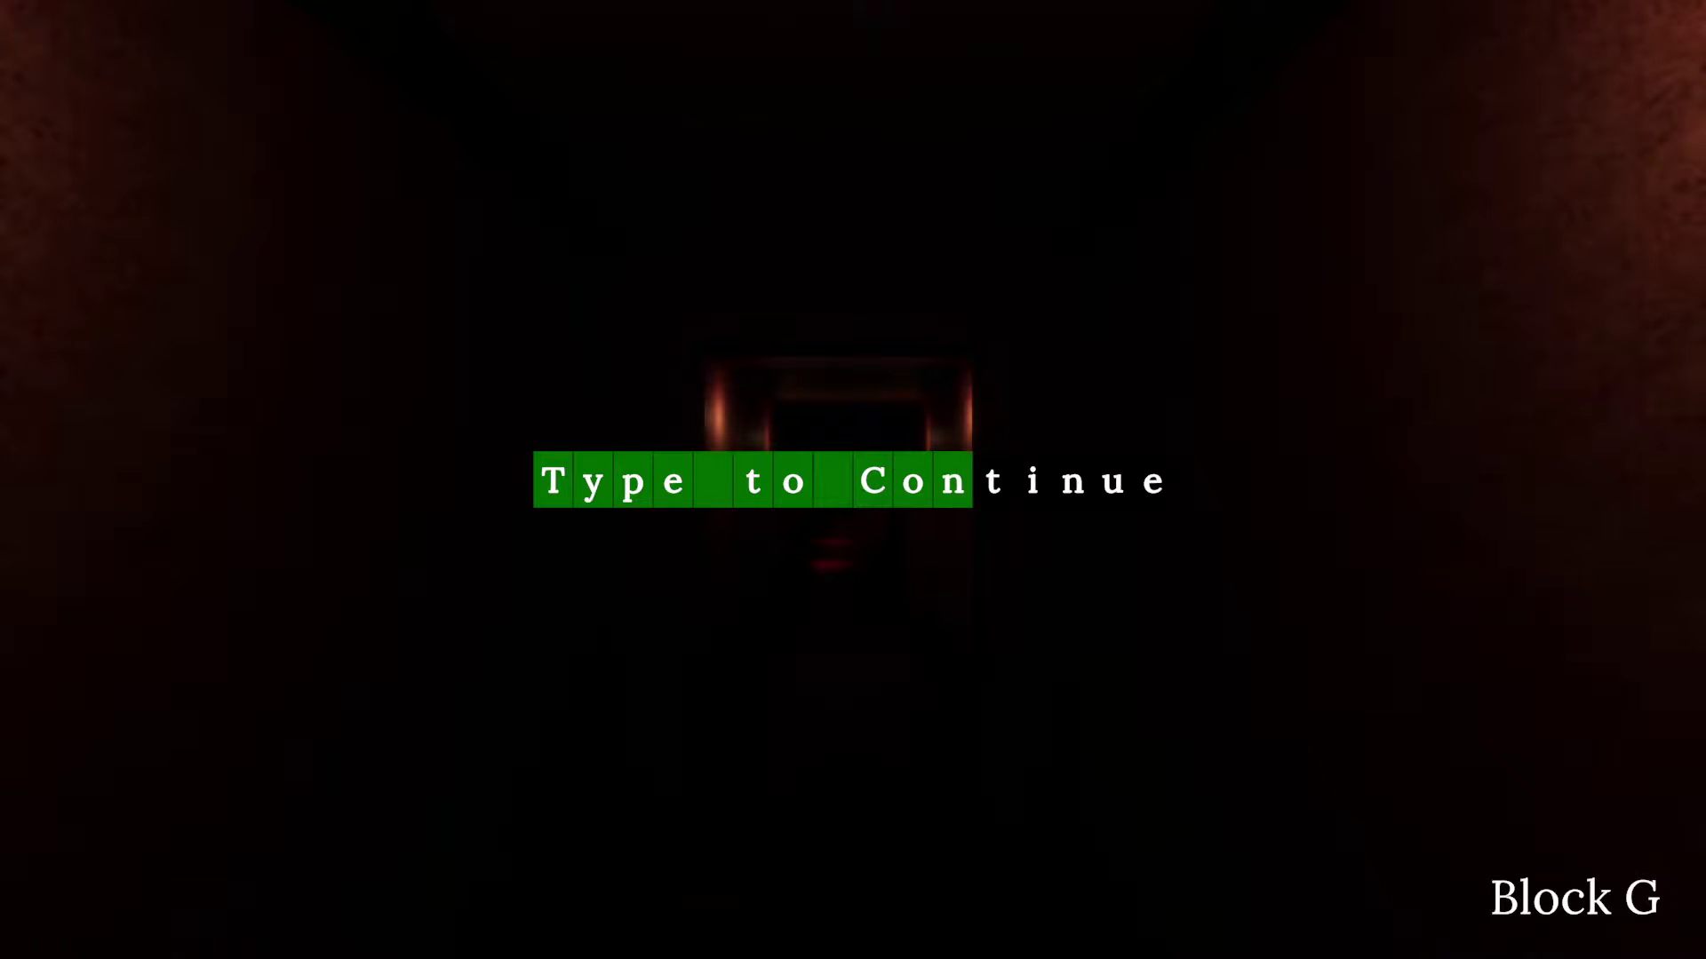